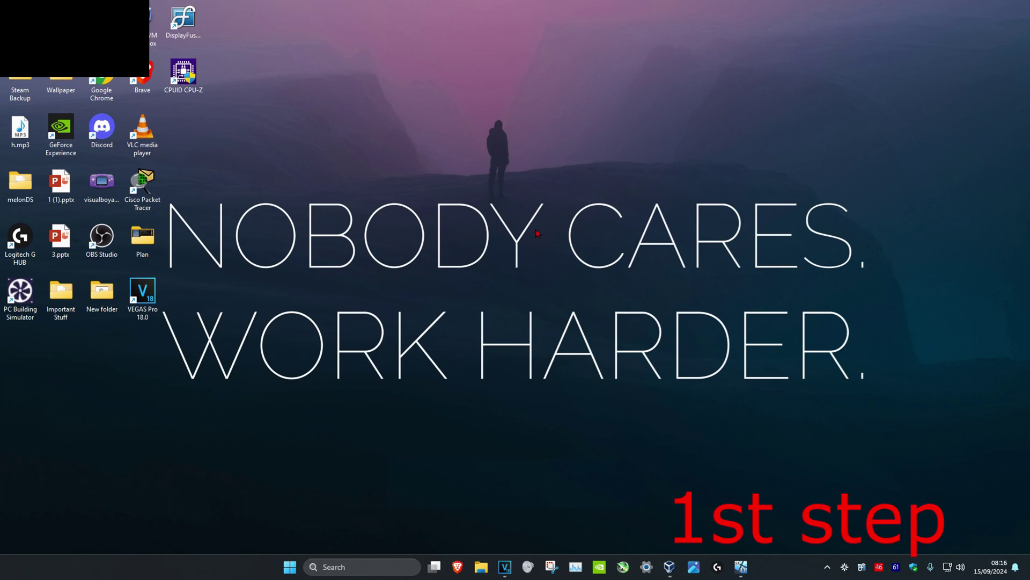
Step: Search Windows for 'reset' and open the Reset this PC recovery setting
left_click(370, 566)
type("reset")
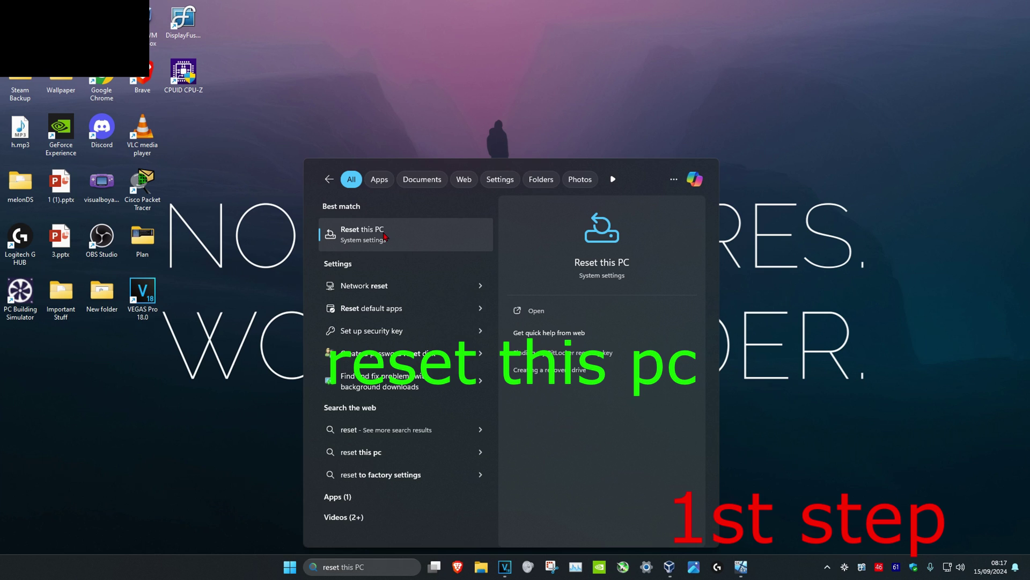
left_click(381, 238)
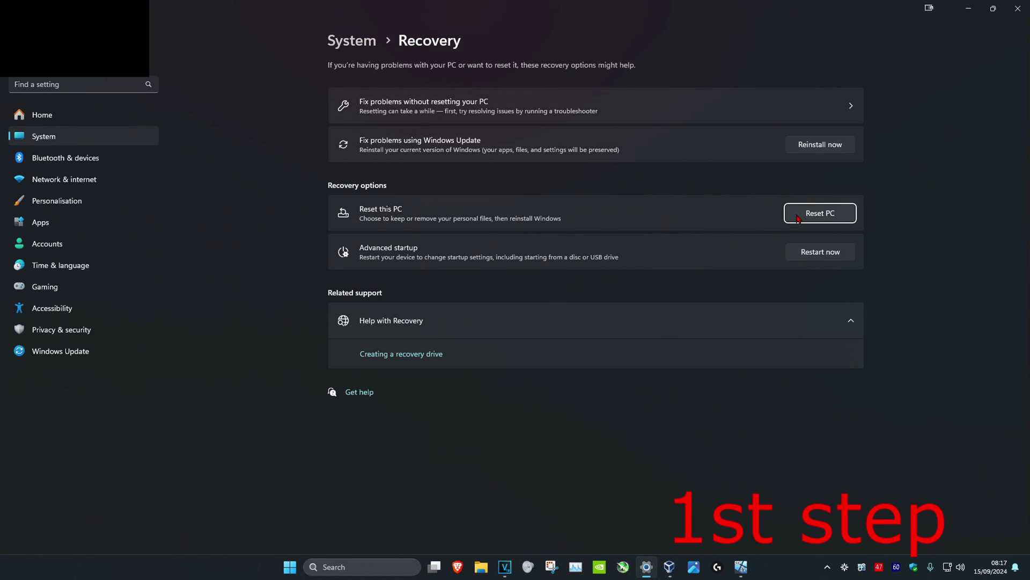
Step: Launch the Reset this PC wizard from the Recovery page
left_click(813, 216)
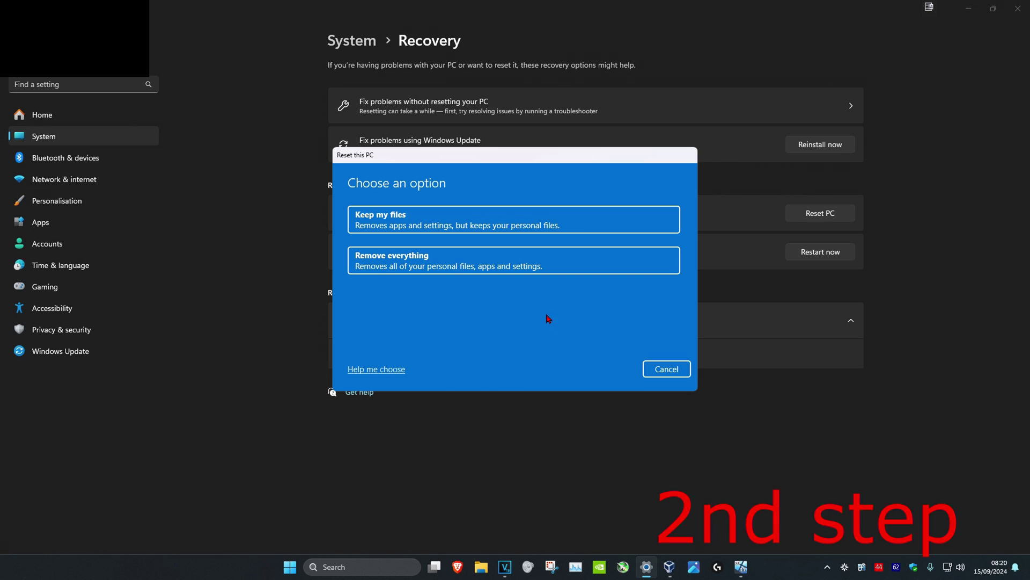
Step: Choose 'Remove everything' and 'Local reinstall' in the reset wizard
left_click(495, 269)
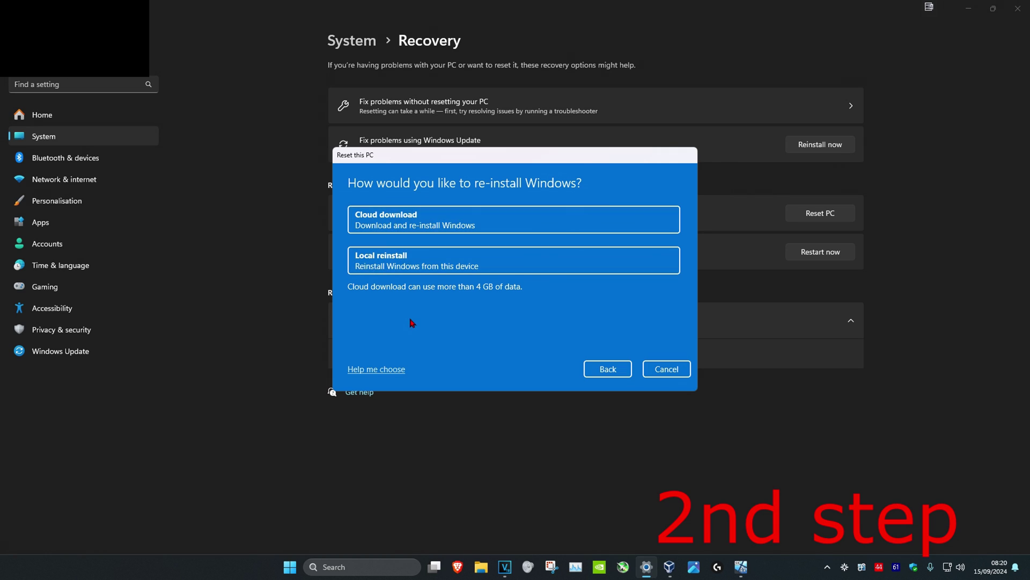
left_click(440, 262)
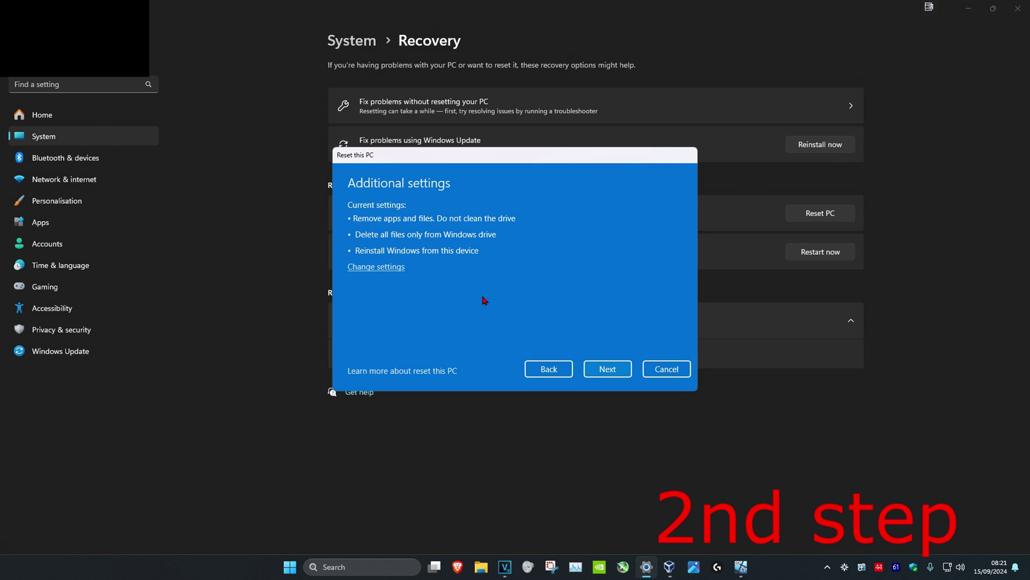
left_click(395, 268)
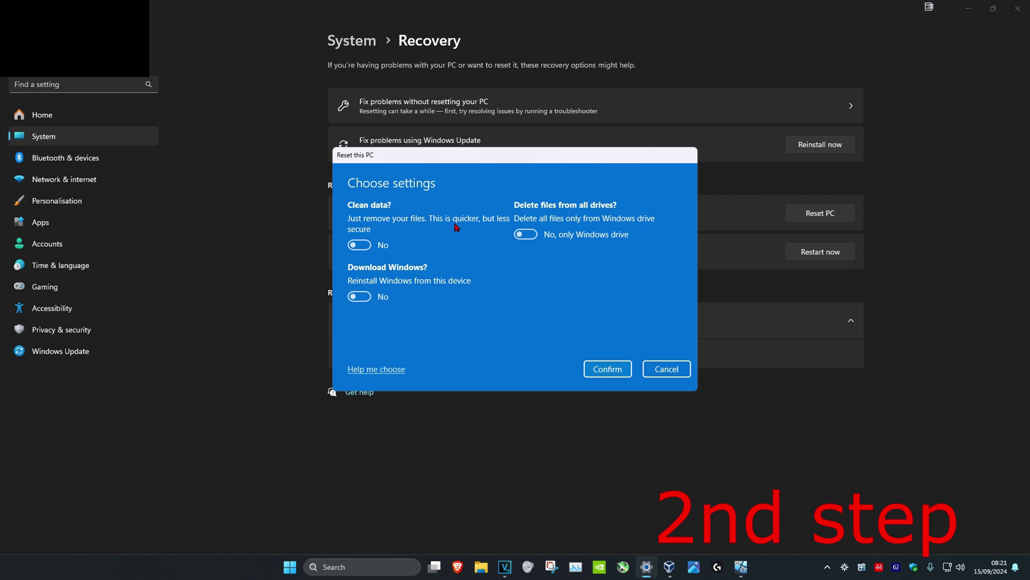
left_click(360, 245)
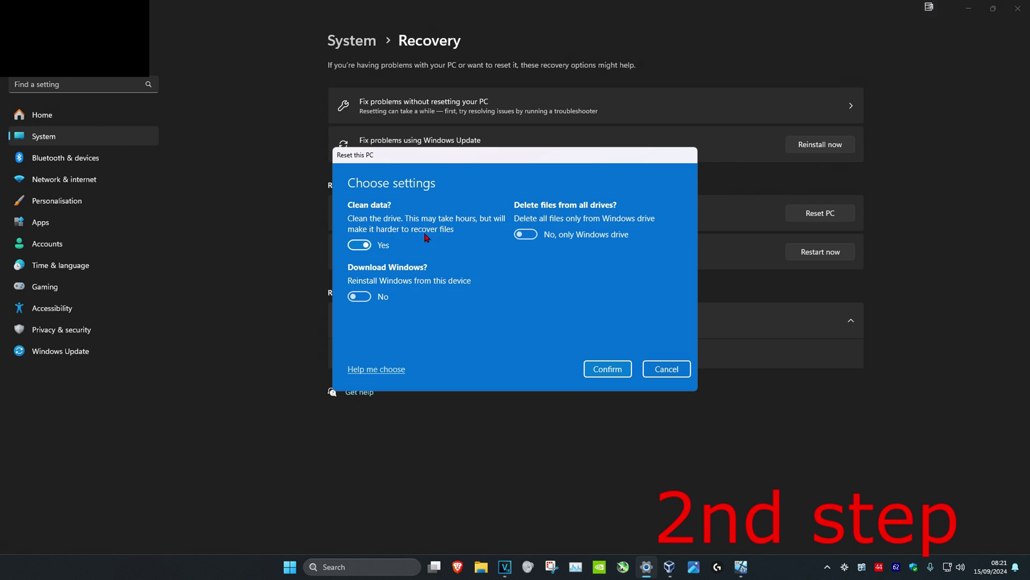
left_click(373, 245)
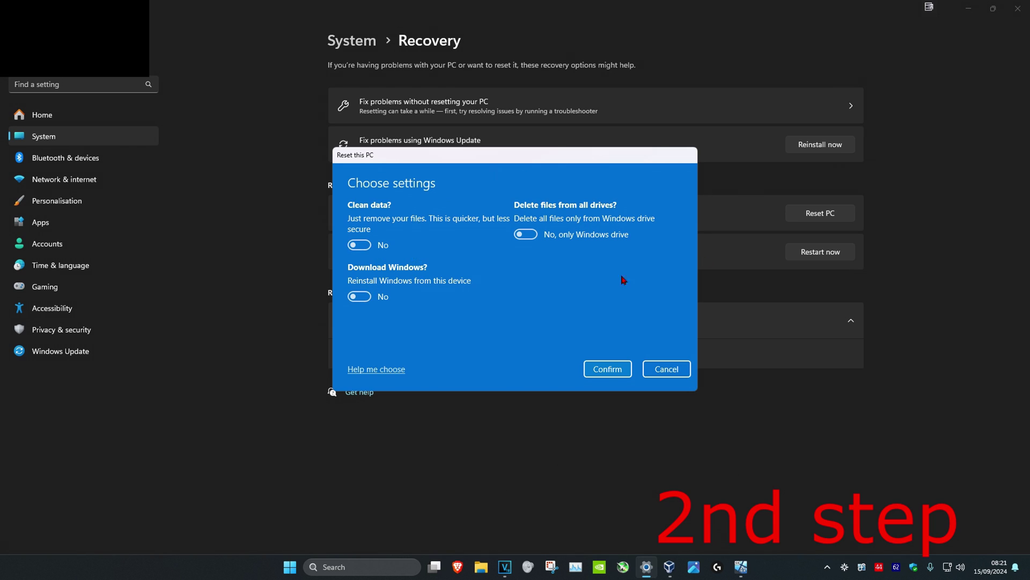
left_click(525, 234)
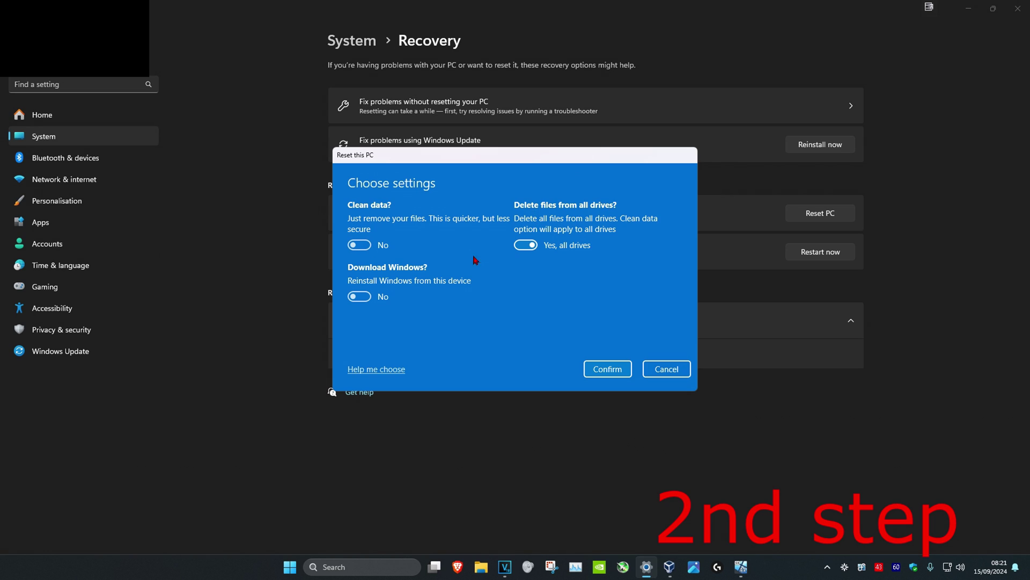
left_click(528, 247)
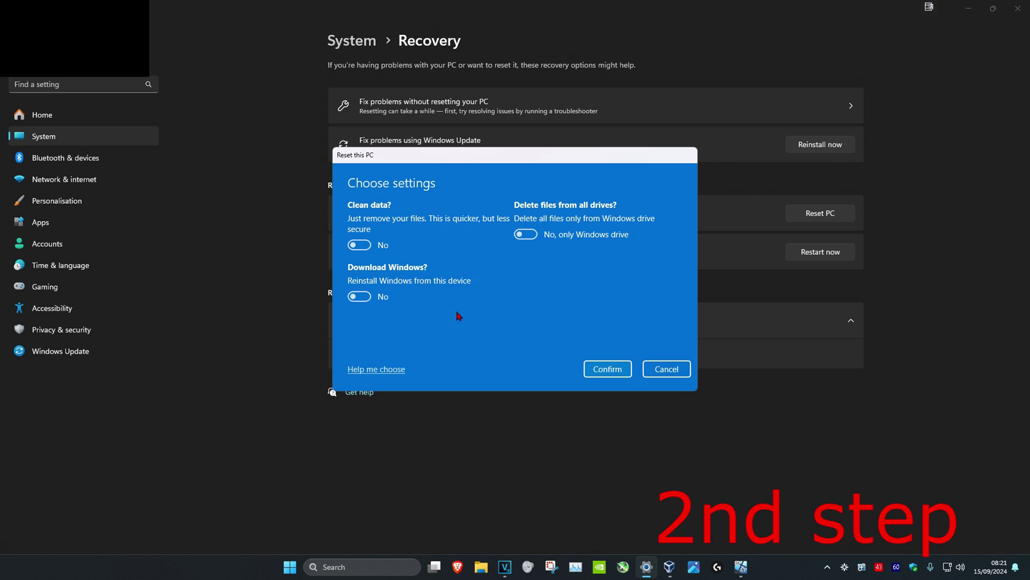
left_click(530, 239)
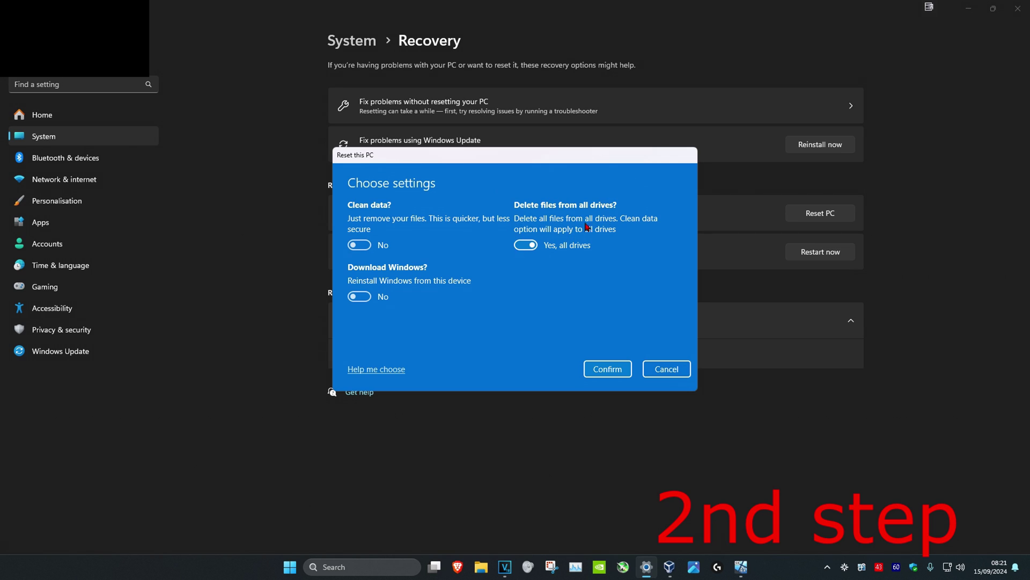
left_click(524, 244)
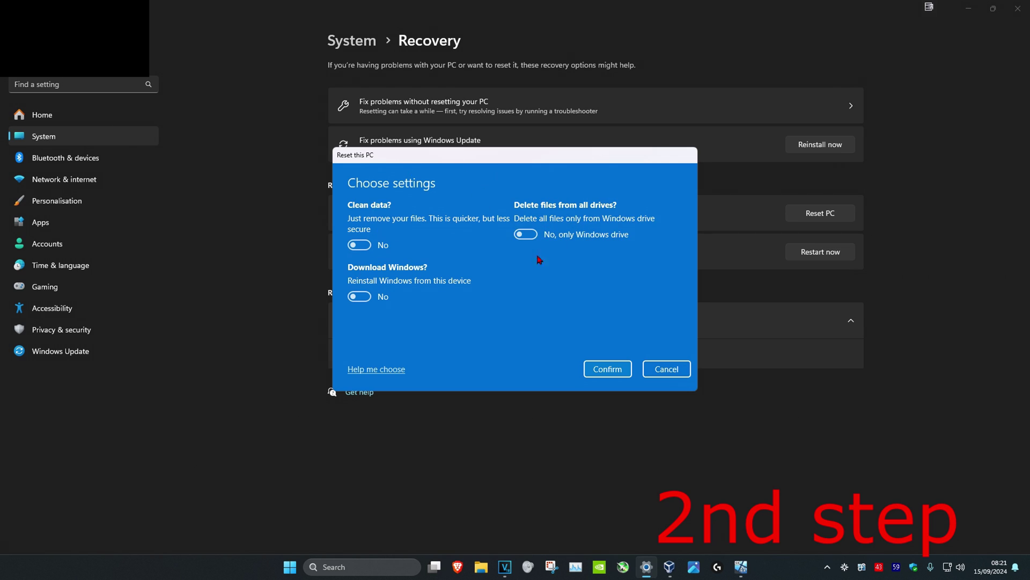
Step: Accept the Additional settings summary and continue to the Getting things ready screen
left_click(607, 368)
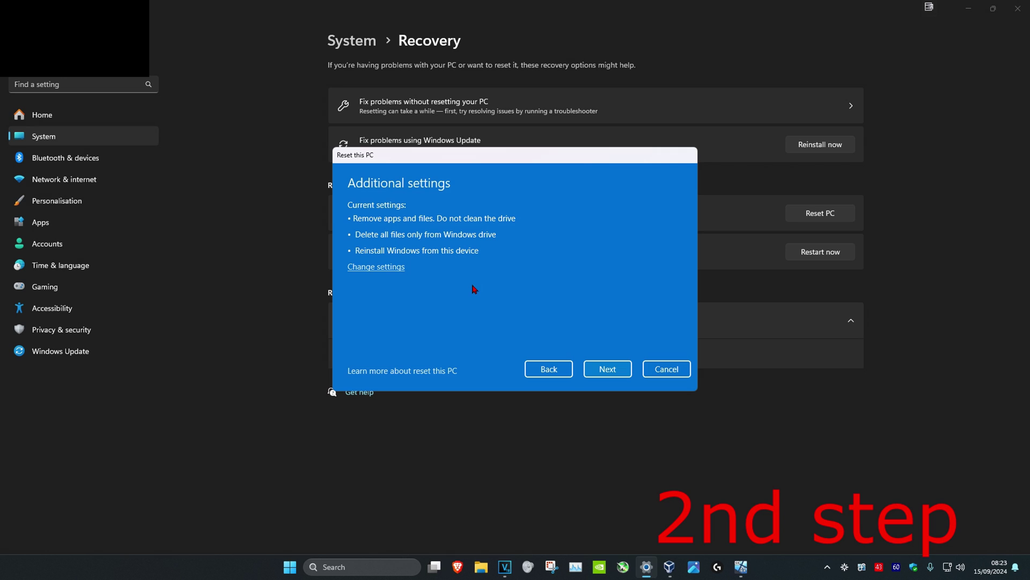
left_click(608, 368)
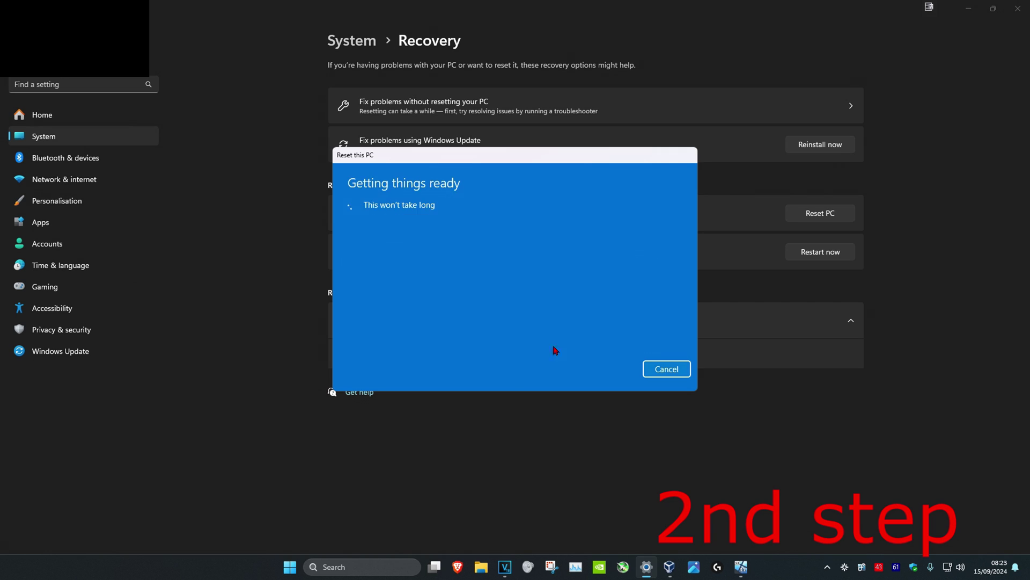